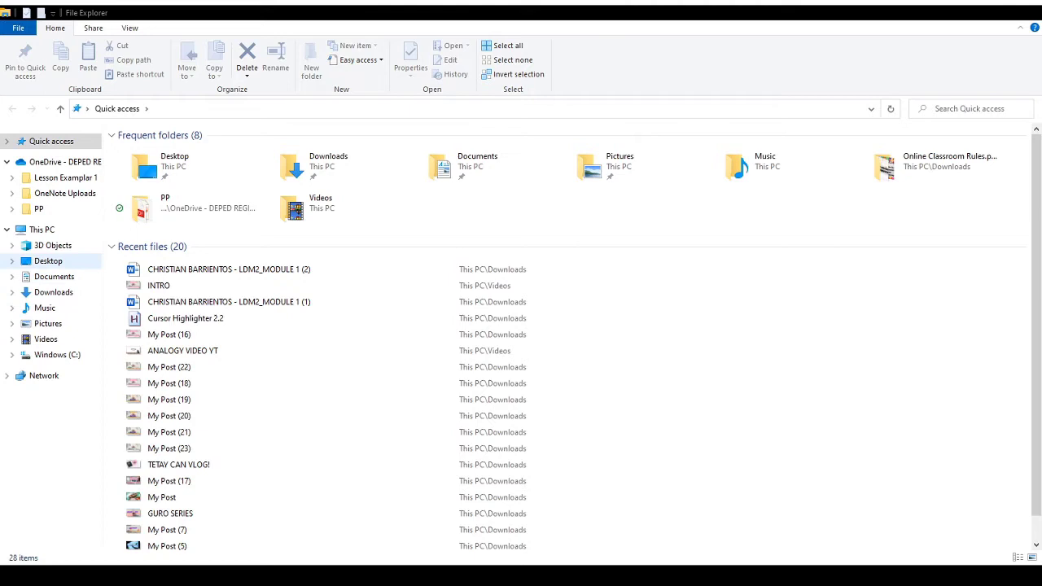
Create a new folder named LDM2 on the Desktop beside LDM2 MODULES.
{"action": "left_click", "coordinate": [48, 261]}
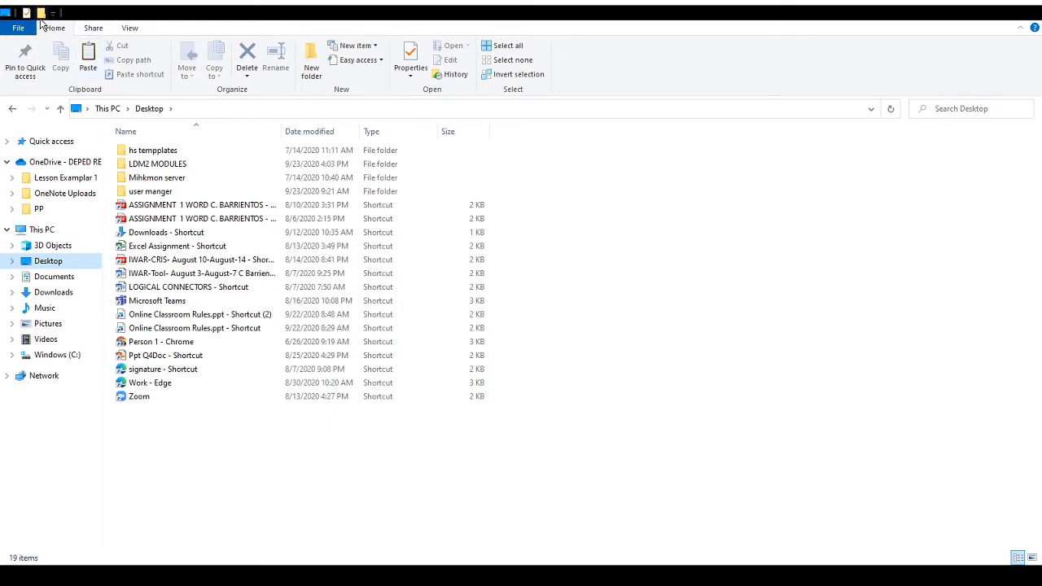
{"action": "key", "text": "ctrl+shift+n"}
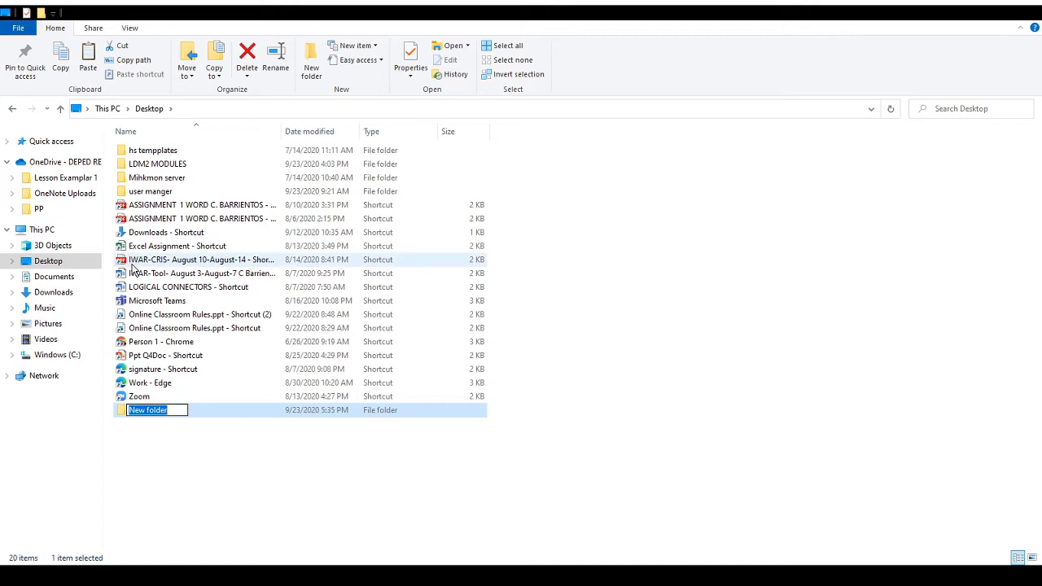
{"action": "left_click", "coordinate": [171, 409]}
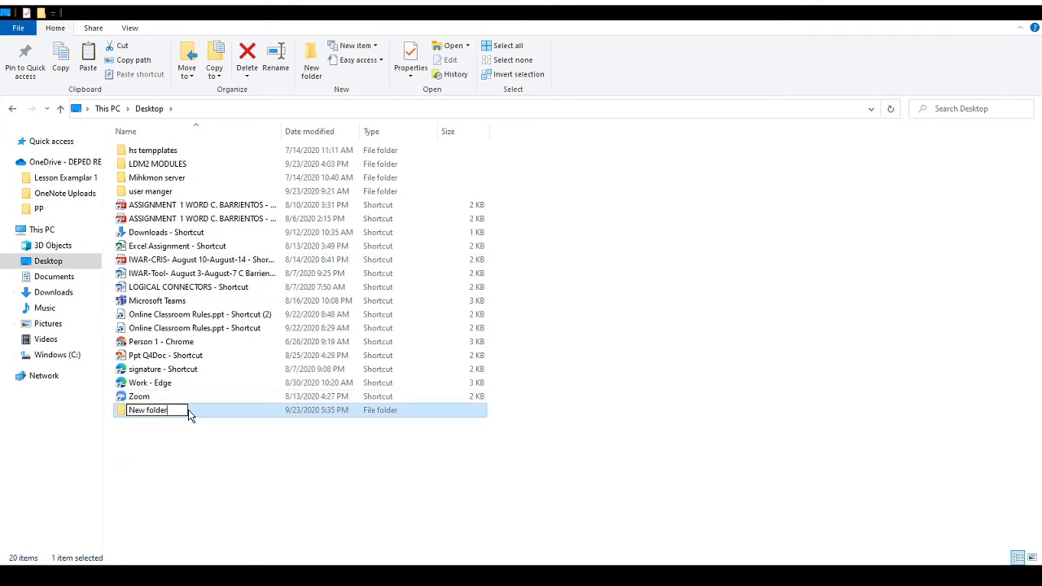
{"action": "key", "text": "BackSpace"}
{"action": "key", "text": "BackSpace"}
{"action": "key", "text": "BackSpace"}
{"action": "key", "text": "BackSpace"}
{"action": "key", "text": "BackSpace"}
{"action": "key", "text": "BackSpace"}
{"action": "key", "text": "BackSpace"}
{"action": "key", "text": "BackSpace"}
{"action": "key", "text": "BackSpace"}
{"action": "type", "text": "LDM2"}
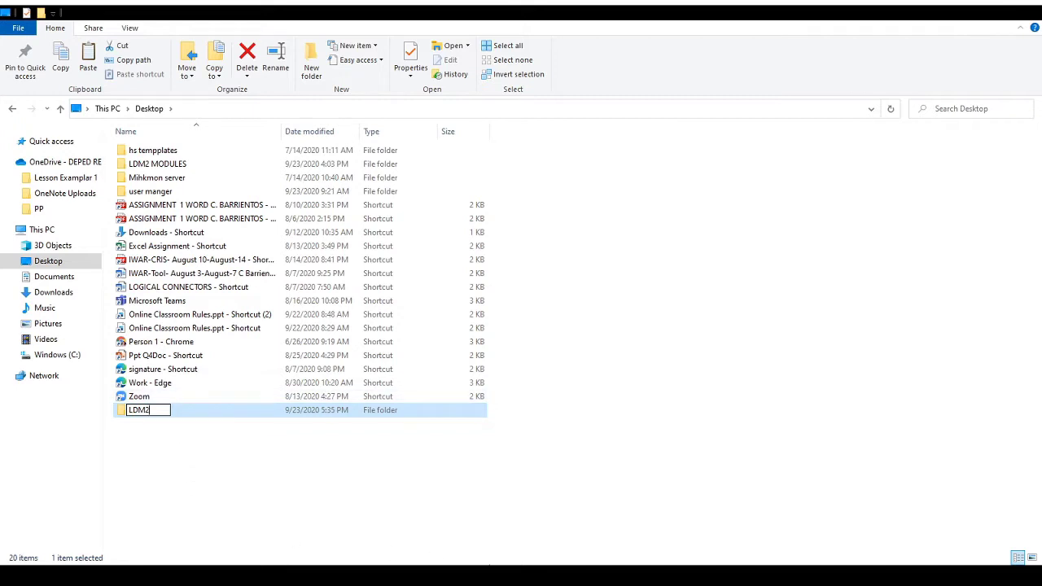
{"action": "key", "text": "Return"}
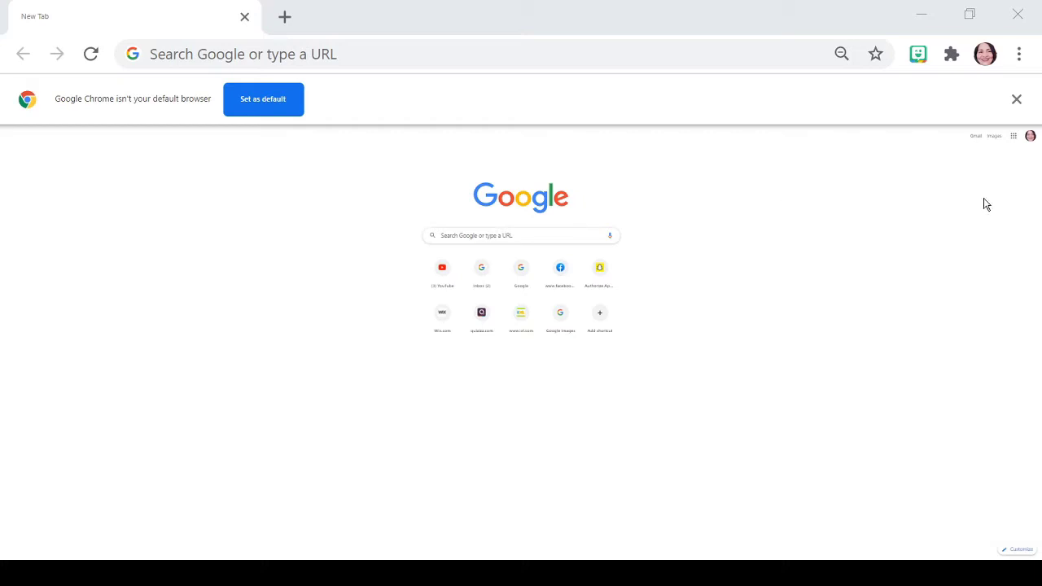
Open Google Classroom from the apps grid and enter the LDM2 FOR TEACHERS: LAC TEAM 16 class.
{"action": "left_click", "coordinate": [1014, 136]}
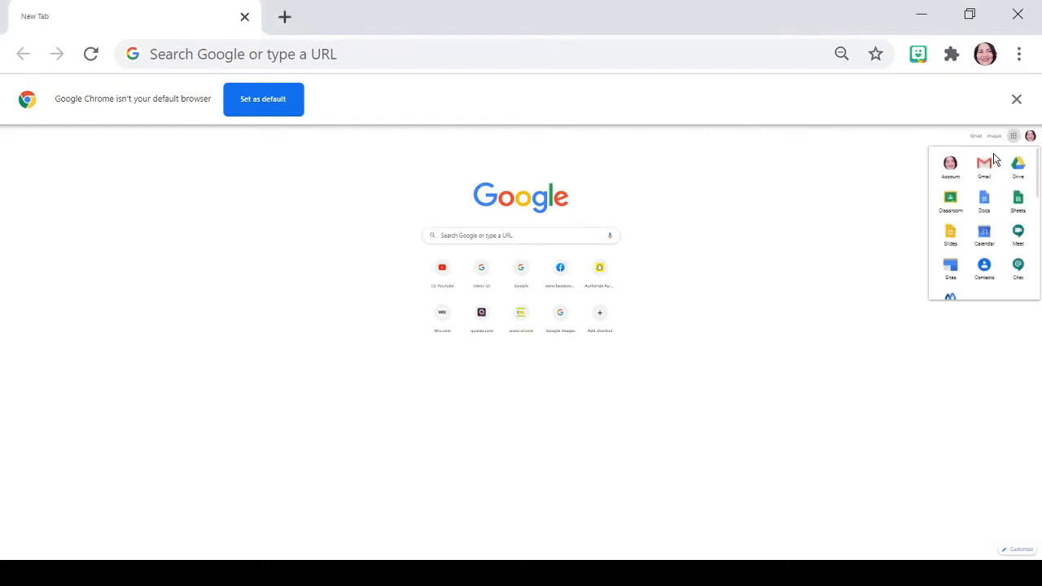
{"action": "left_click", "coordinate": [950, 206]}
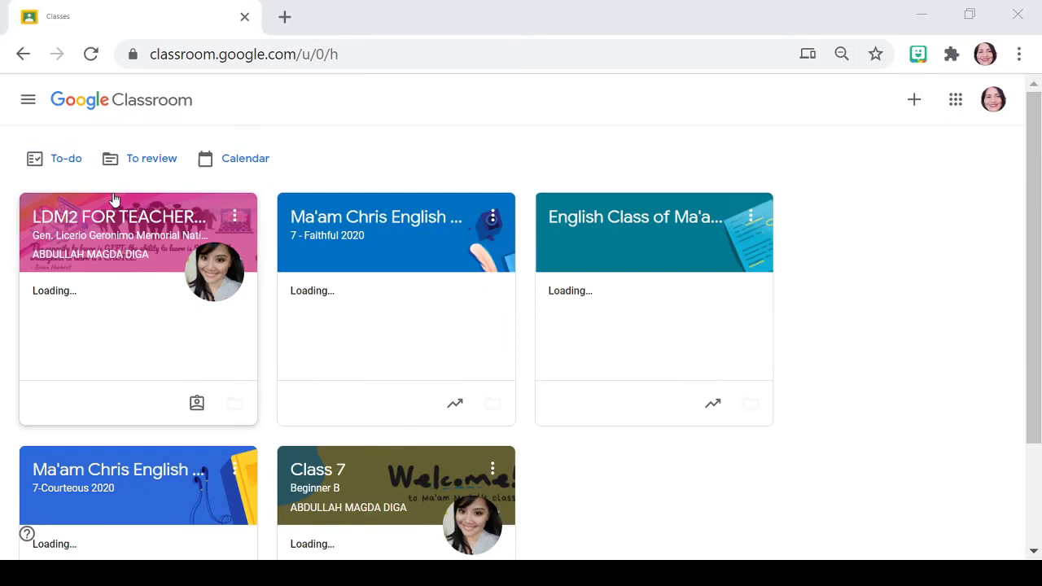
{"action": "left_click", "coordinate": [127, 218]}
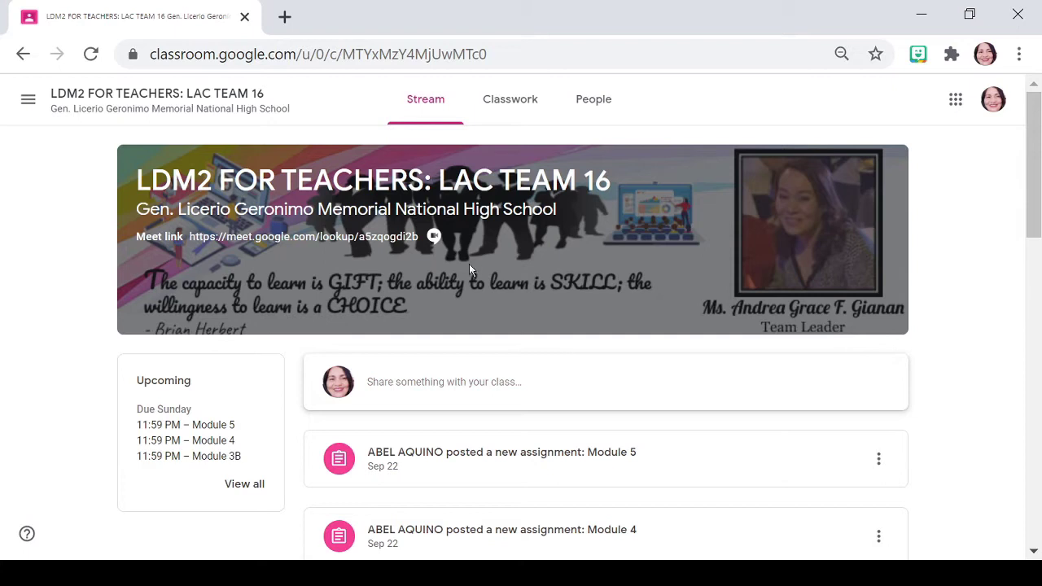
Scroll down the class stream toward the Module 1 assignment.
{"action": "scroll", "coordinate": [628, 396], "scroll_direction": "down", "scroll_amount": 6}
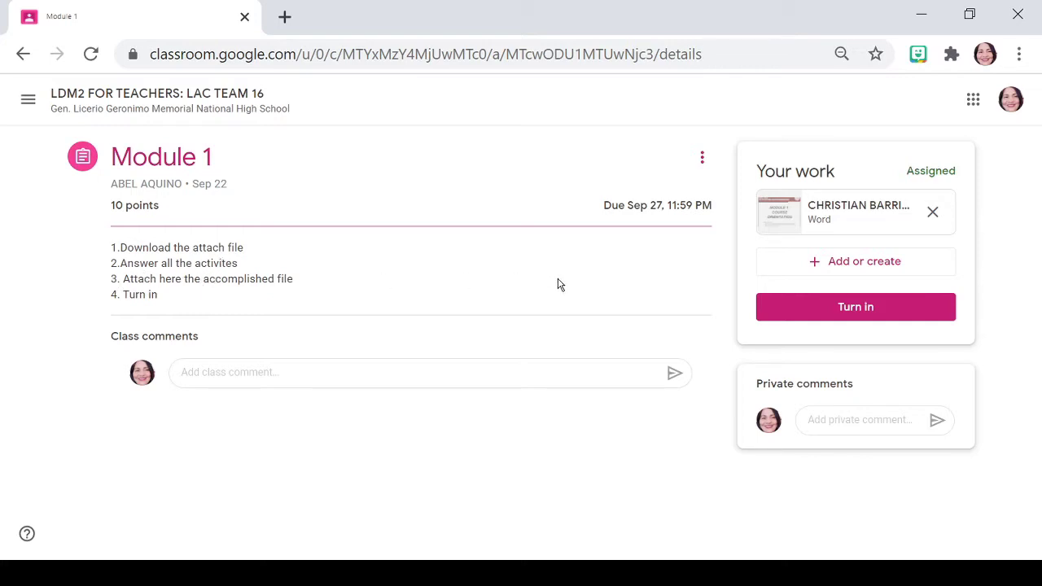
Open the attached LDM2_MODULE 1 Word file in Google Docs.
{"action": "left_click", "coordinate": [790, 218]}
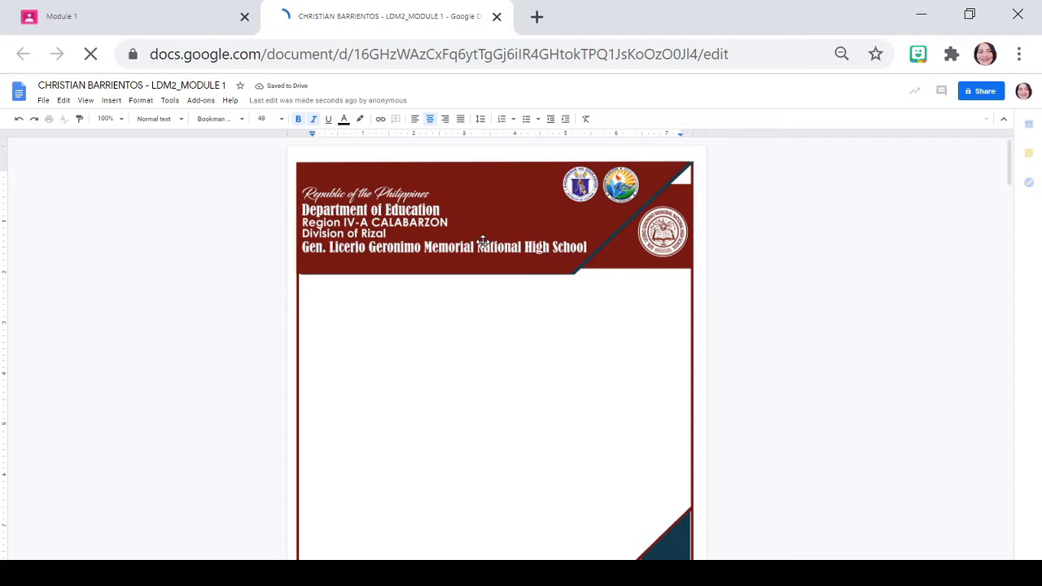
Scroll the Module 1 document in Google Docs and open a new browser window.
{"action": "scroll", "coordinate": [482, 242], "scroll_direction": "down", "scroll_amount": 2}
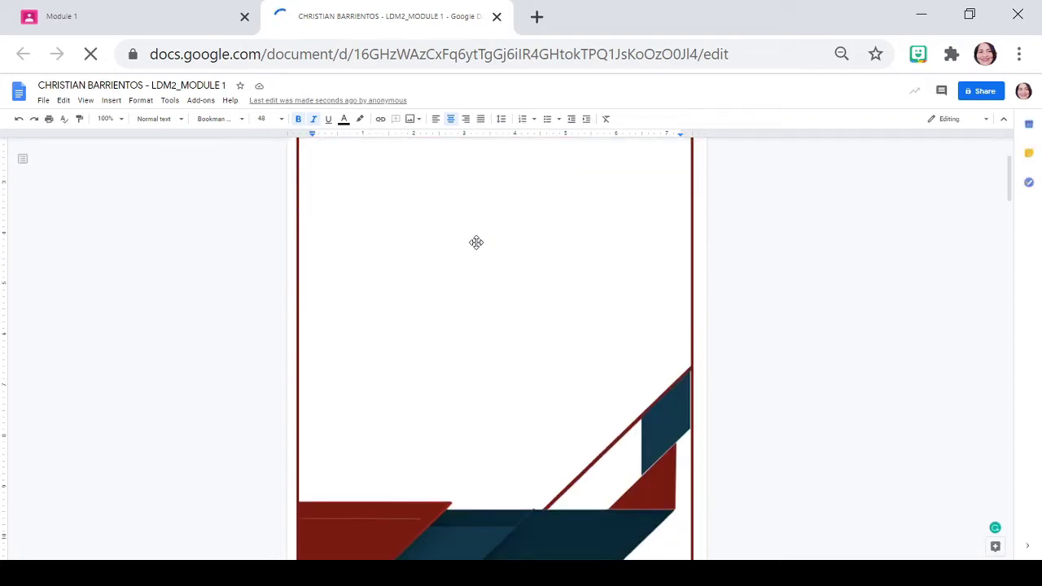
{"action": "key", "text": "ctrl+n"}
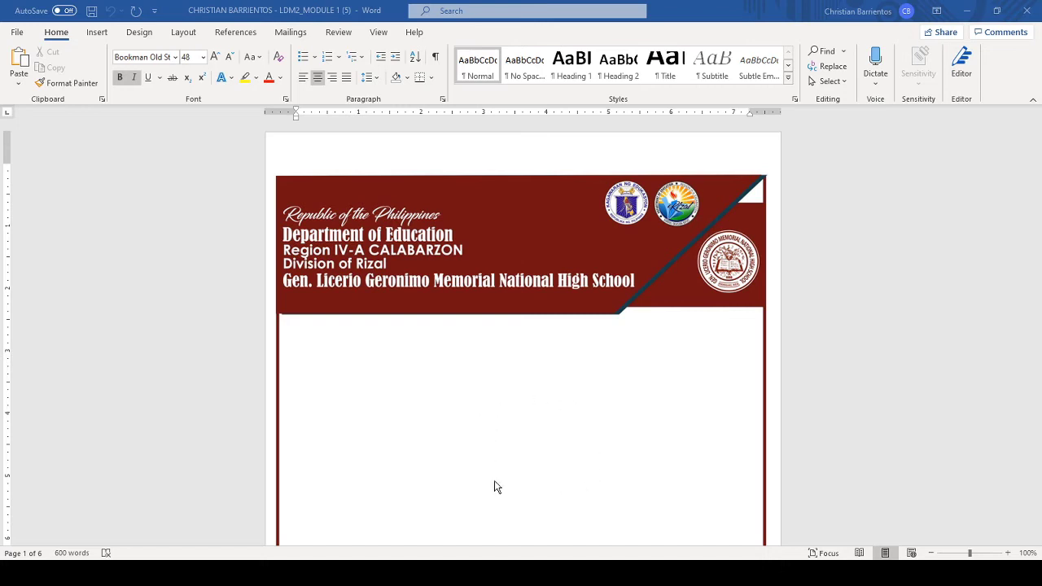
{"action": "scroll", "coordinate": [516, 414], "scroll_direction": "down", "scroll_amount": 3}
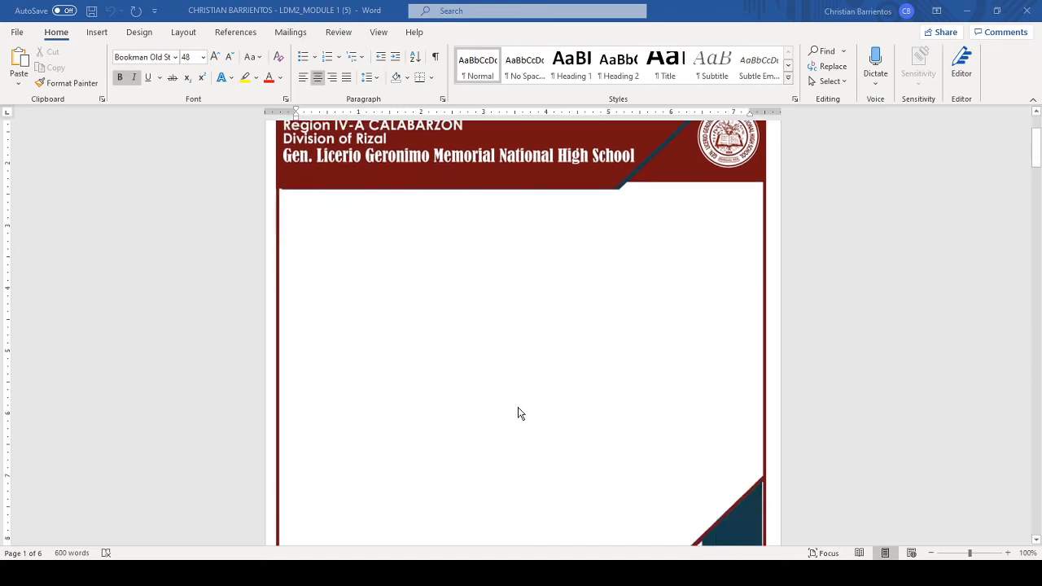
{"action": "scroll", "coordinate": [519, 404], "scroll_direction": "down", "scroll_amount": 6}
{"action": "scroll", "coordinate": [521, 411], "scroll_direction": "down", "scroll_amount": 1}
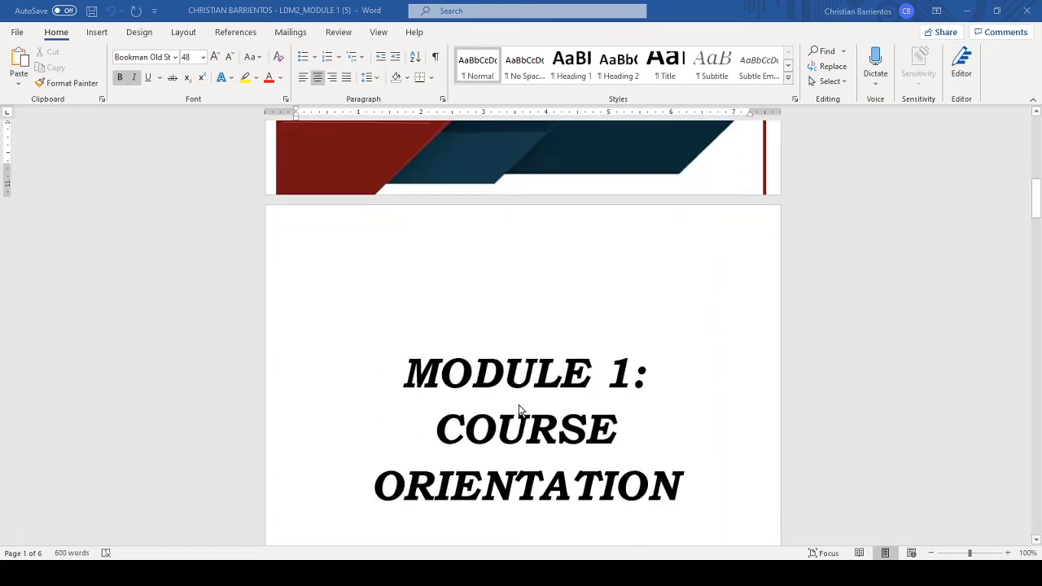
{"action": "scroll", "coordinate": [518, 413], "scroll_direction": "up", "scroll_amount": 10}
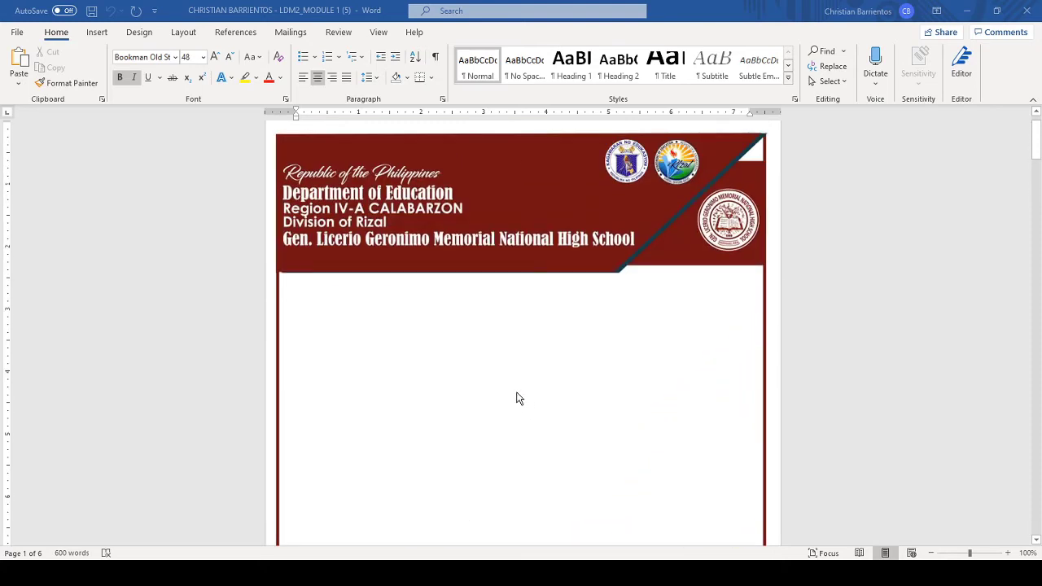
{"action": "left_click", "coordinate": [516, 398]}
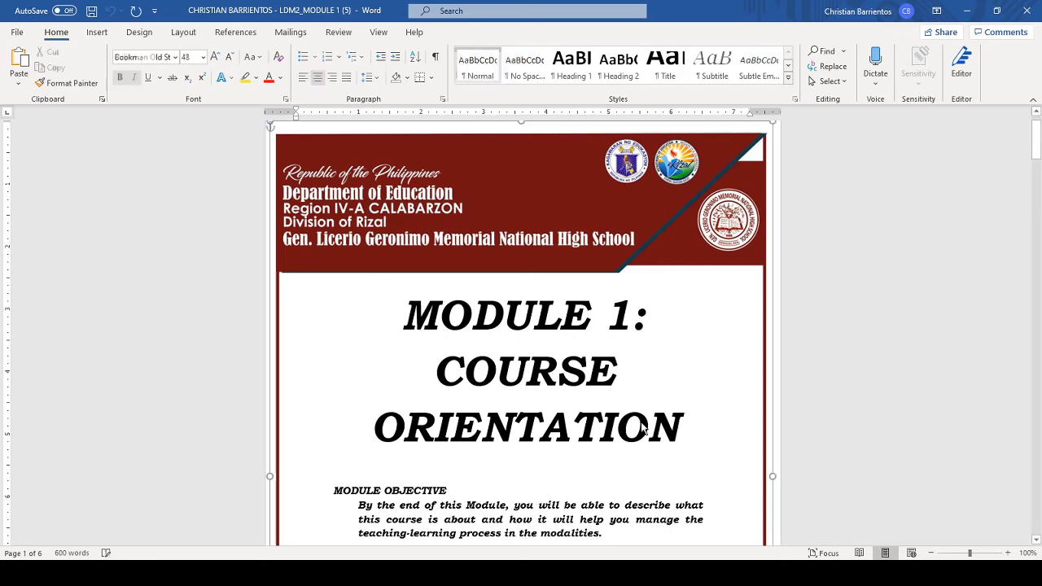
Scroll through the Module 1 document to the FORM 1: LAC PROFILE table and back up.
{"action": "scroll", "coordinate": [506, 390], "scroll_direction": "down", "scroll_amount": 5}
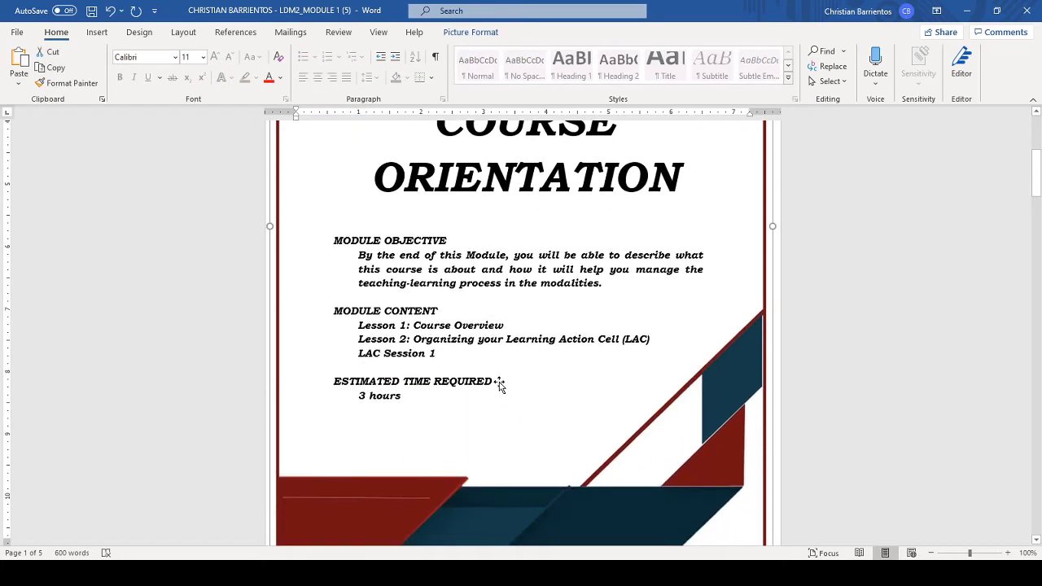
{"action": "scroll", "coordinate": [500, 385], "scroll_direction": "down", "scroll_amount": 3}
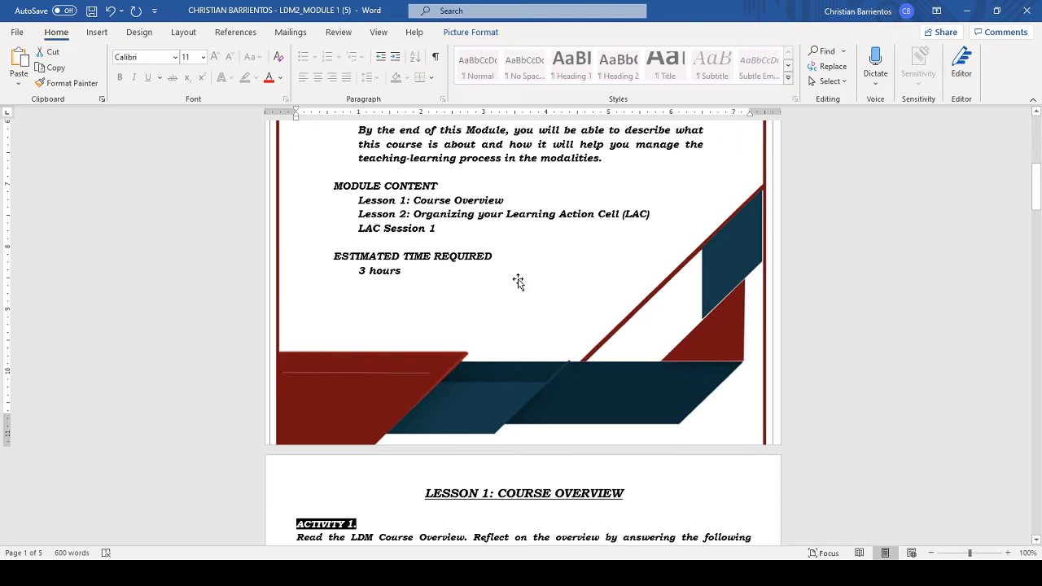
{"action": "scroll", "coordinate": [518, 277], "scroll_direction": "up", "scroll_amount": 2}
{"action": "scroll", "coordinate": [515, 274], "scroll_direction": "down", "scroll_amount": 4}
{"action": "scroll", "coordinate": [515, 274], "scroll_direction": "down", "scroll_amount": 4}
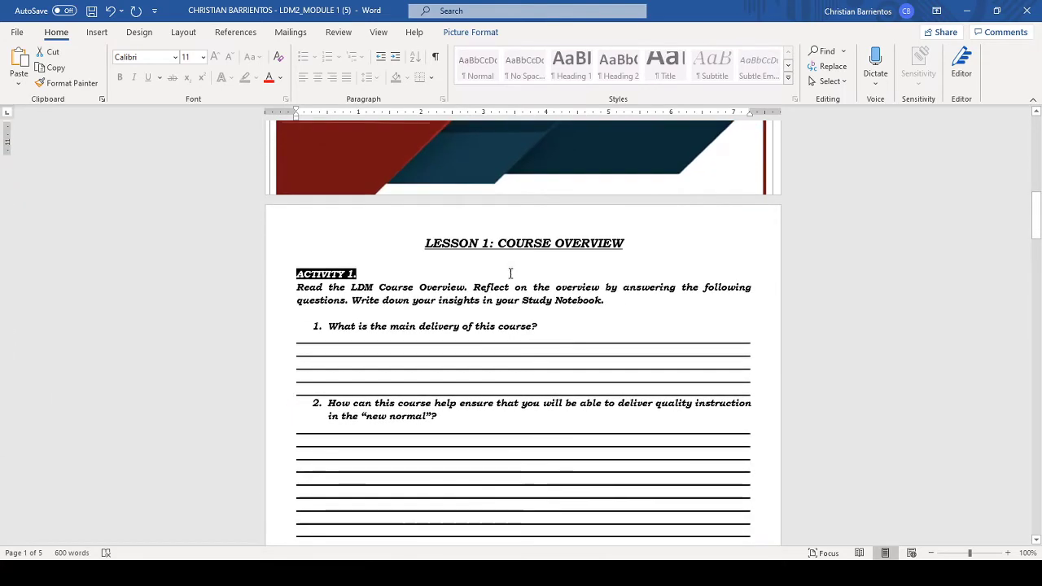
{"action": "scroll", "coordinate": [511, 273], "scroll_direction": "down", "scroll_amount": 9}
{"action": "scroll", "coordinate": [510, 273], "scroll_direction": "down", "scroll_amount": 20}
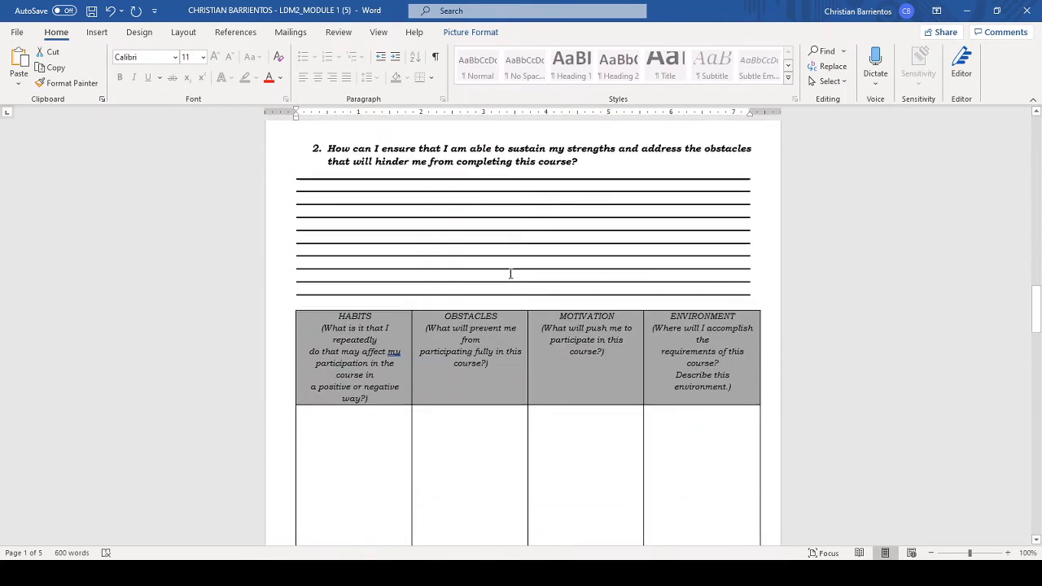
{"action": "scroll", "coordinate": [510, 274], "scroll_direction": "down", "scroll_amount": 17}
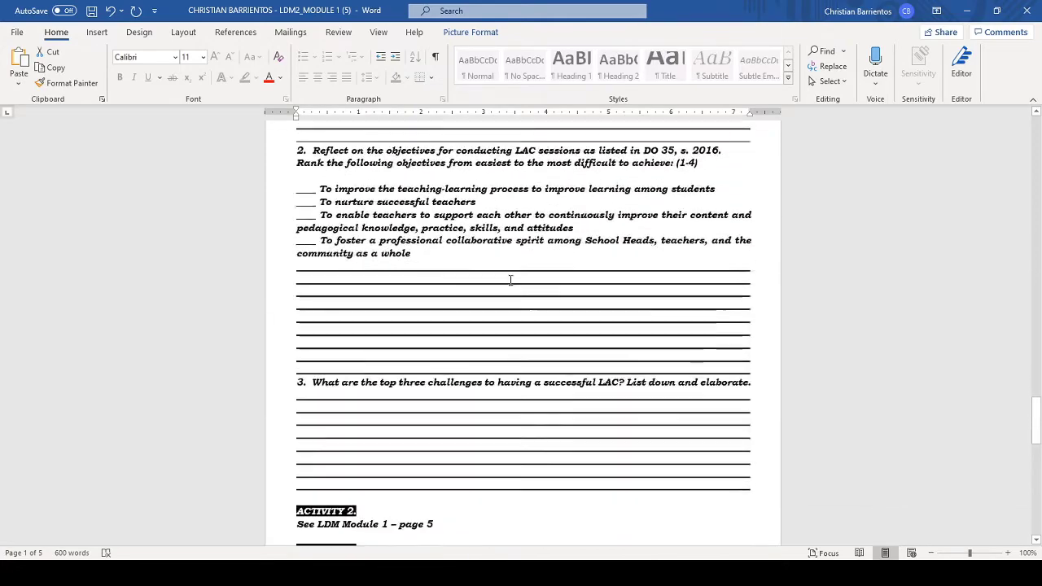
{"action": "scroll", "coordinate": [510, 278], "scroll_direction": "down", "scroll_amount": 14}
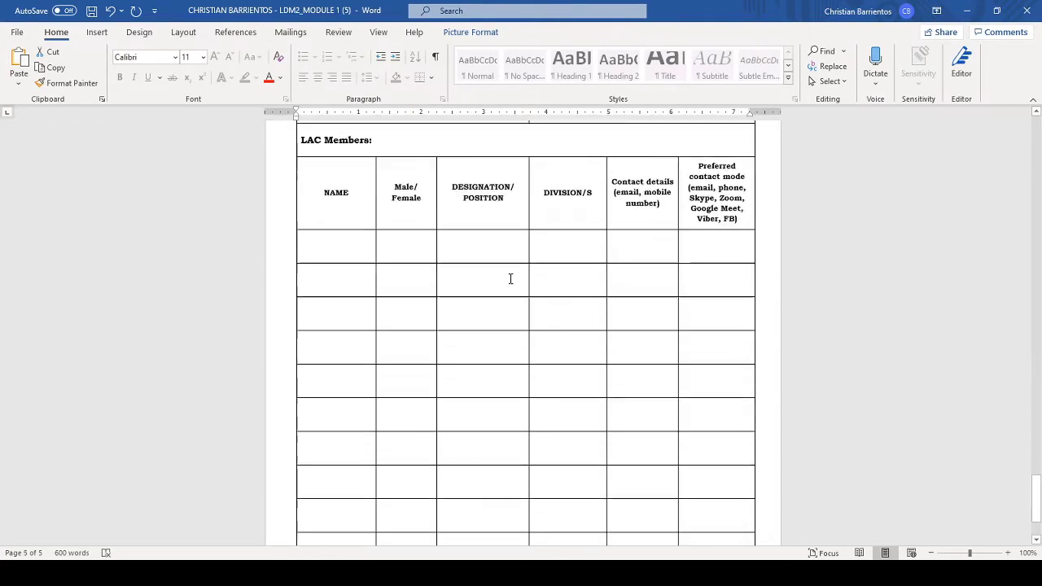
{"action": "scroll", "coordinate": [510, 279], "scroll_direction": "up", "scroll_amount": 20}
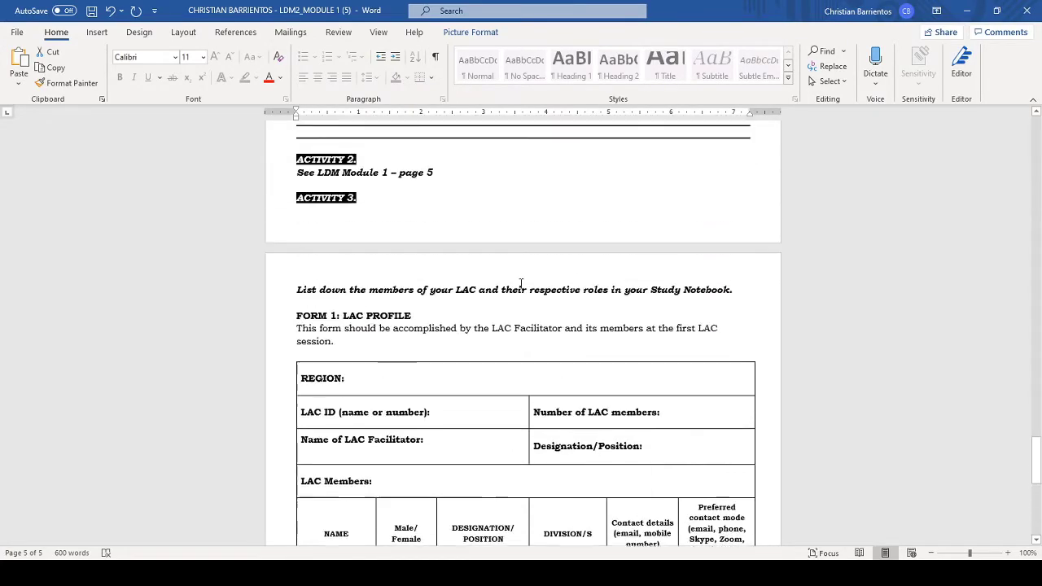
{"action": "scroll", "coordinate": [524, 280], "scroll_direction": "up", "scroll_amount": 20}
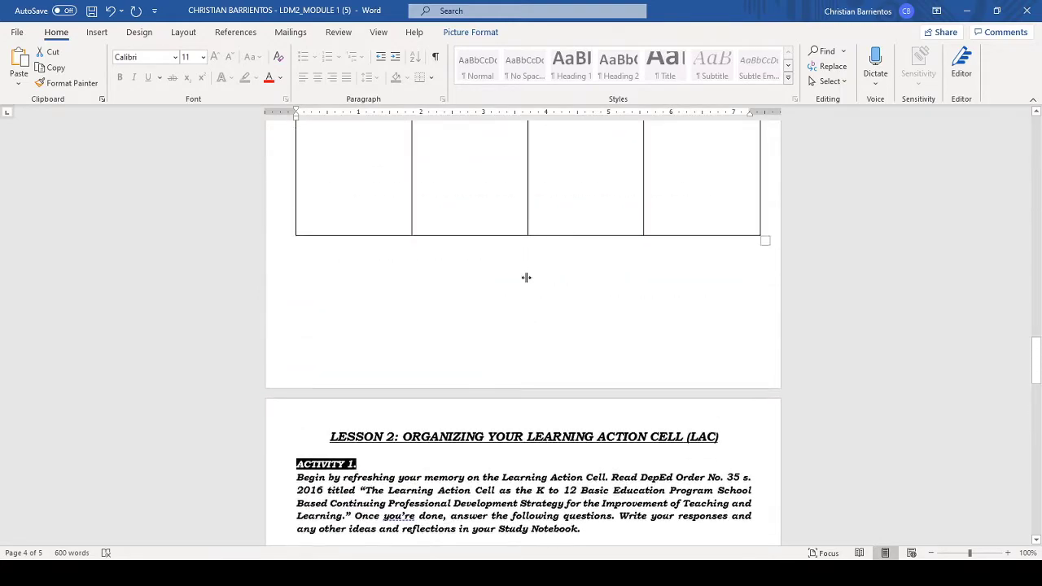
{"action": "scroll", "coordinate": [537, 269], "scroll_direction": "up", "scroll_amount": 20}
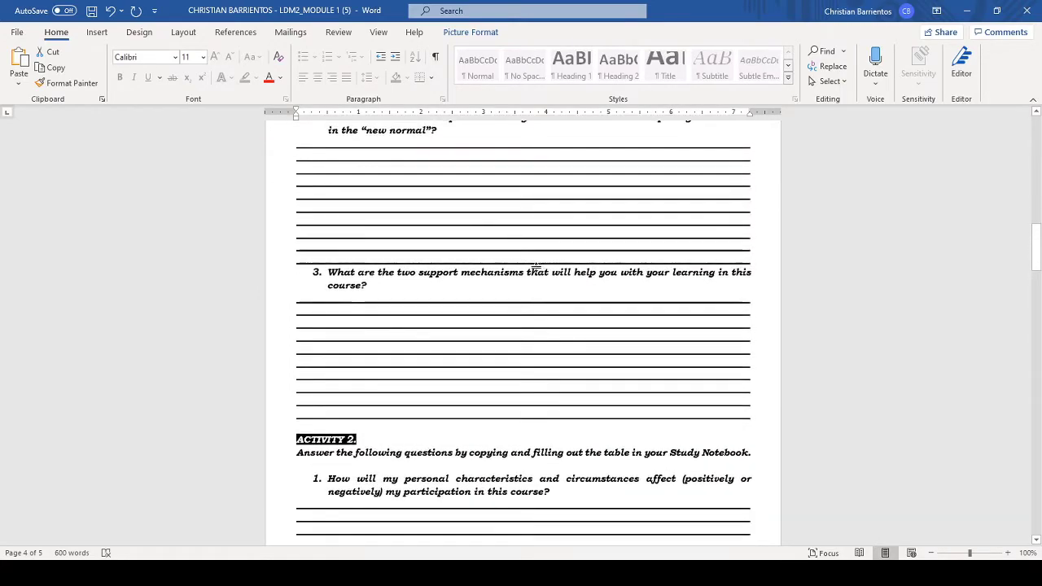
{"action": "scroll", "coordinate": [521, 272], "scroll_direction": "up", "scroll_amount": 12}
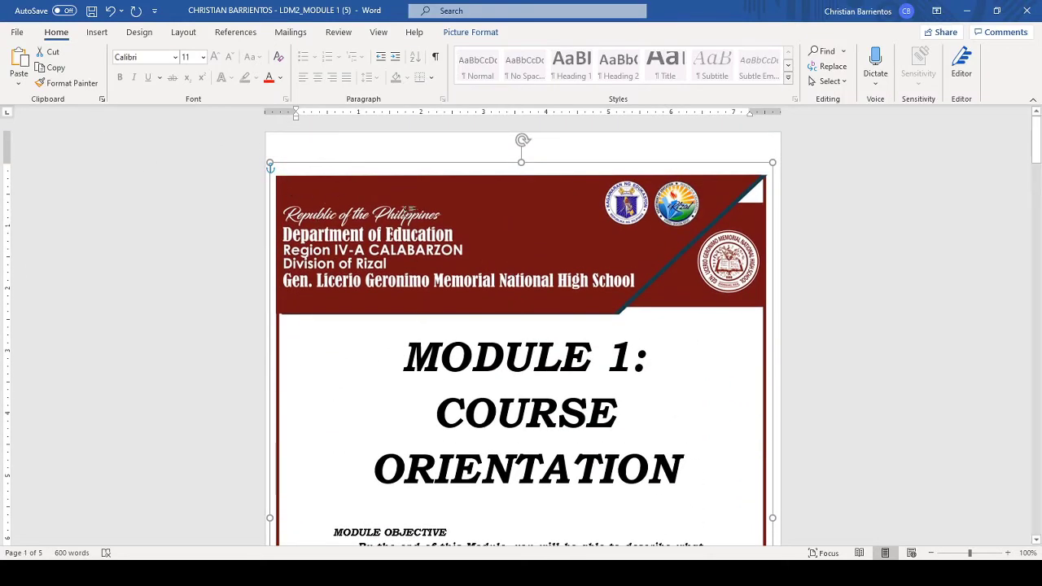
Bring up Word's Save As page for the Module 1 document, defaulting to Downloads.
{"action": "left_click", "coordinate": [17, 33]}
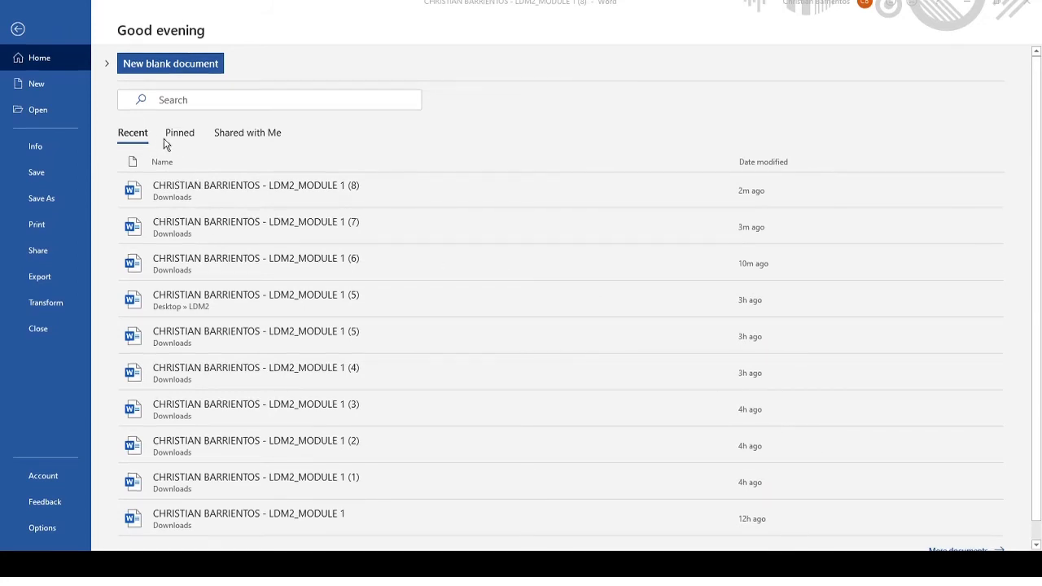
{"action": "left_click", "coordinate": [43, 206]}
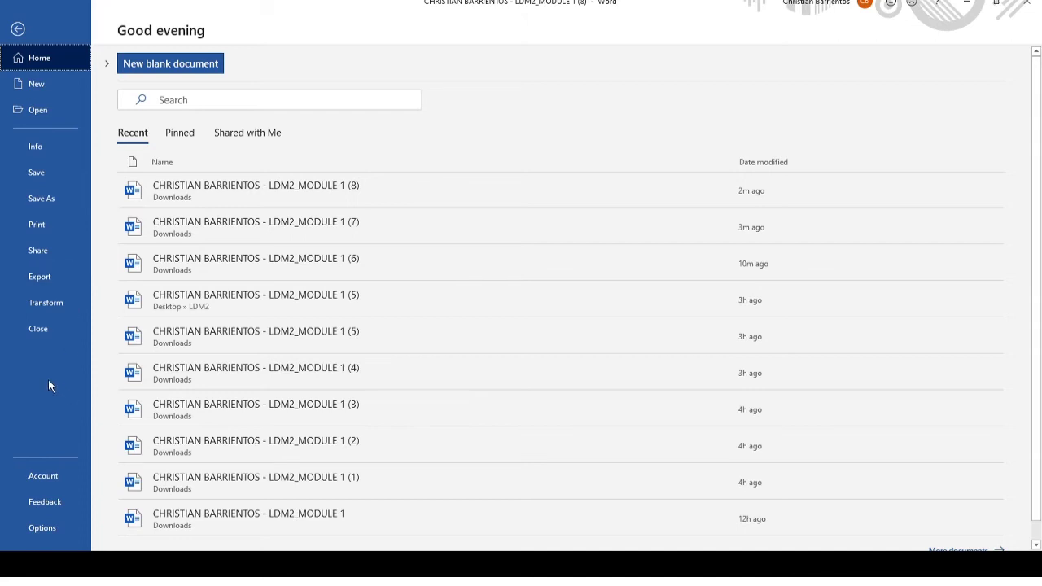
{"action": "left_click", "coordinate": [58, 198]}
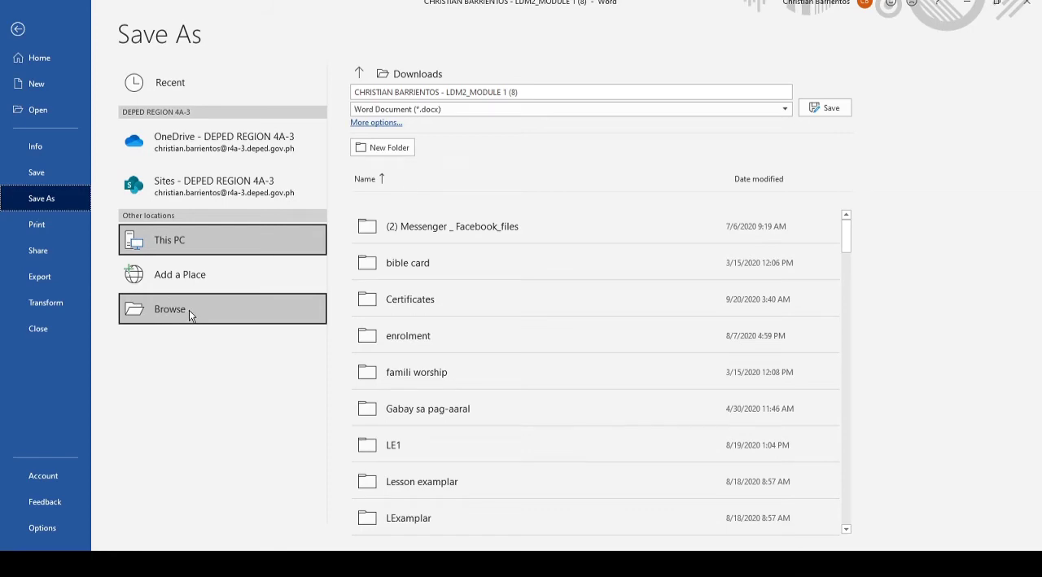
Point the save dialog to the Desktop's LDM2 MODULES folder and select the whole file name.
{"action": "left_click", "coordinate": [189, 310]}
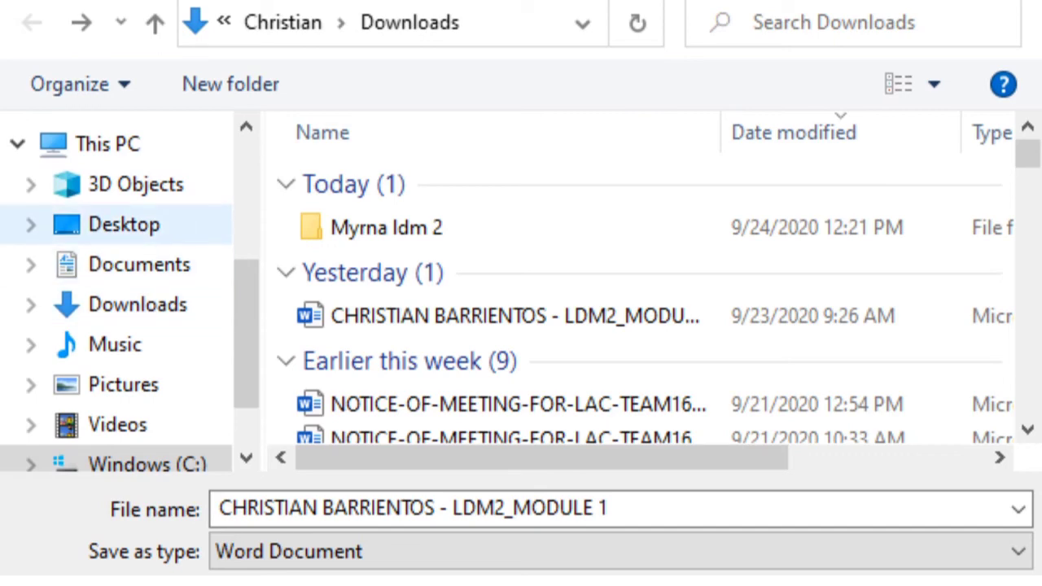
{"action": "left_click", "coordinate": [133, 226]}
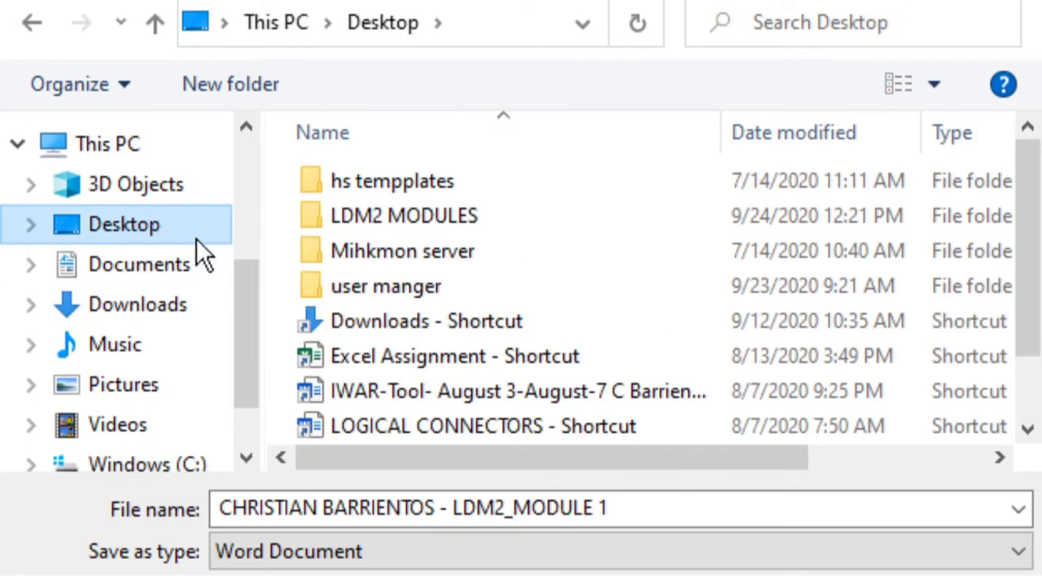
{"action": "left_click", "coordinate": [417, 214]}
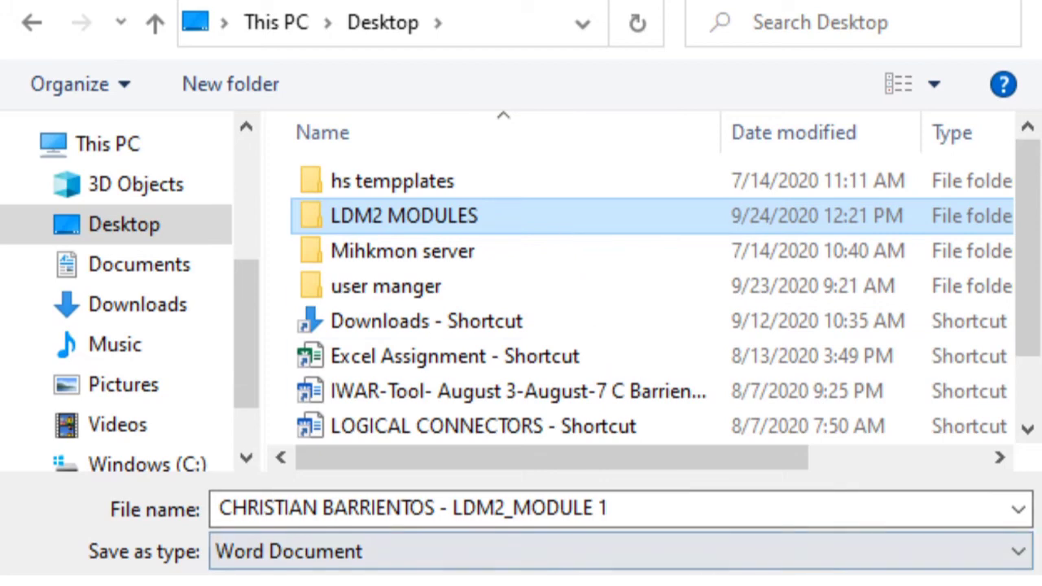
{"action": "key", "text": "Return"}
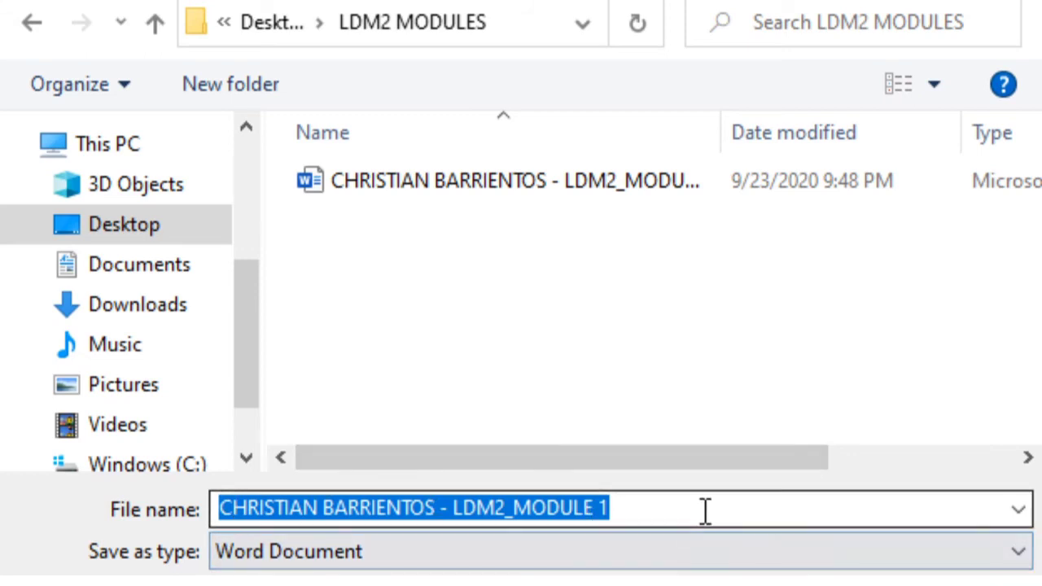
{"action": "left_click", "coordinate": [652, 512]}
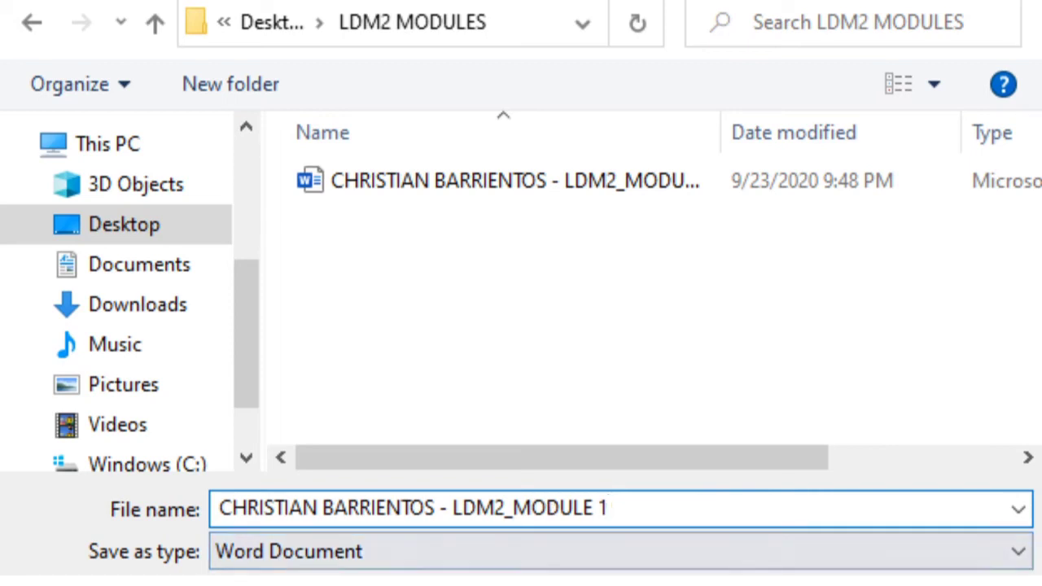
{"action": "key", "text": "ctrl+a"}
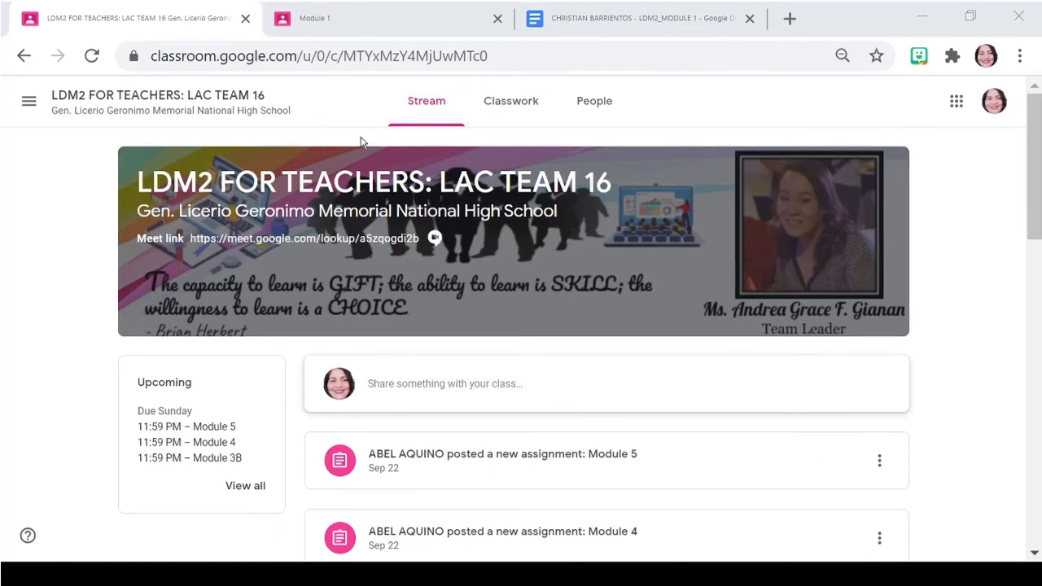
Go to the Classwork list and expand the Module 1 assignment.
{"action": "left_click", "coordinate": [516, 119]}
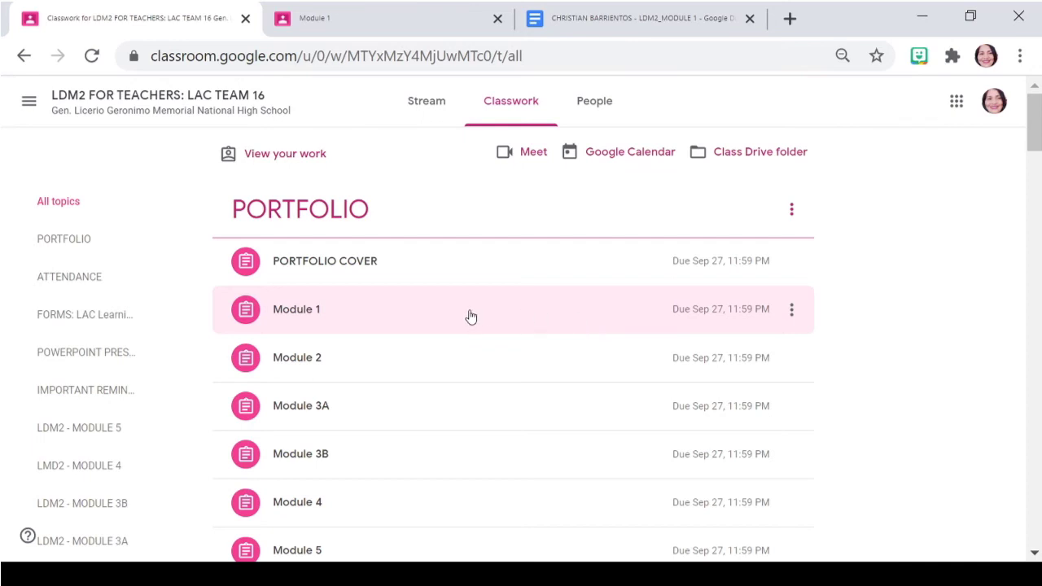
{"action": "scroll", "coordinate": [470, 316], "scroll_direction": "down", "scroll_amount": 5}
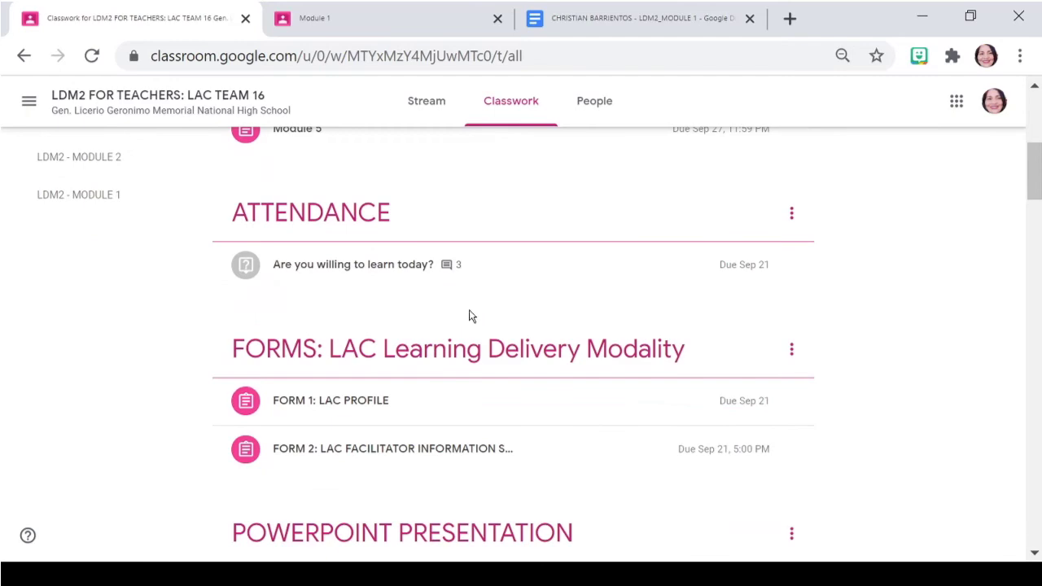
{"action": "scroll", "coordinate": [469, 315], "scroll_direction": "up", "scroll_amount": 5}
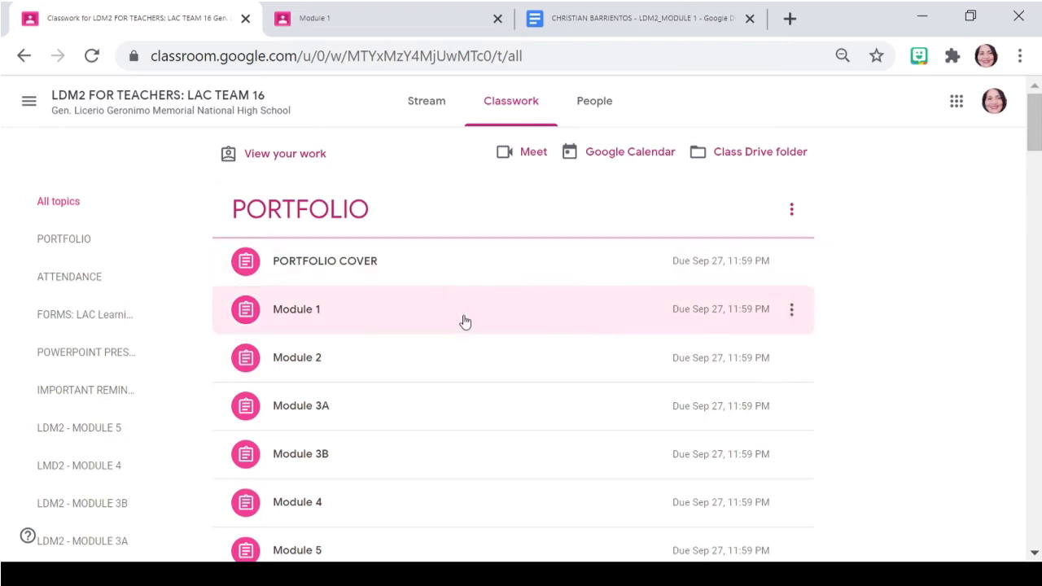
{"action": "left_click", "coordinate": [560, 322]}
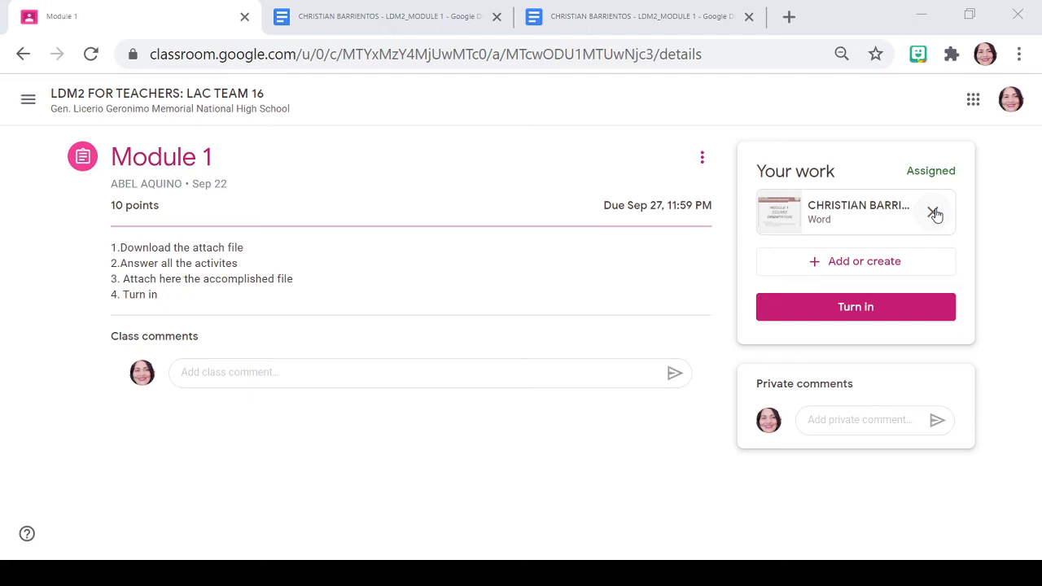
Remove the old Word attachment from Your work and choose to attach a new file.
{"action": "left_click", "coordinate": [933, 213]}
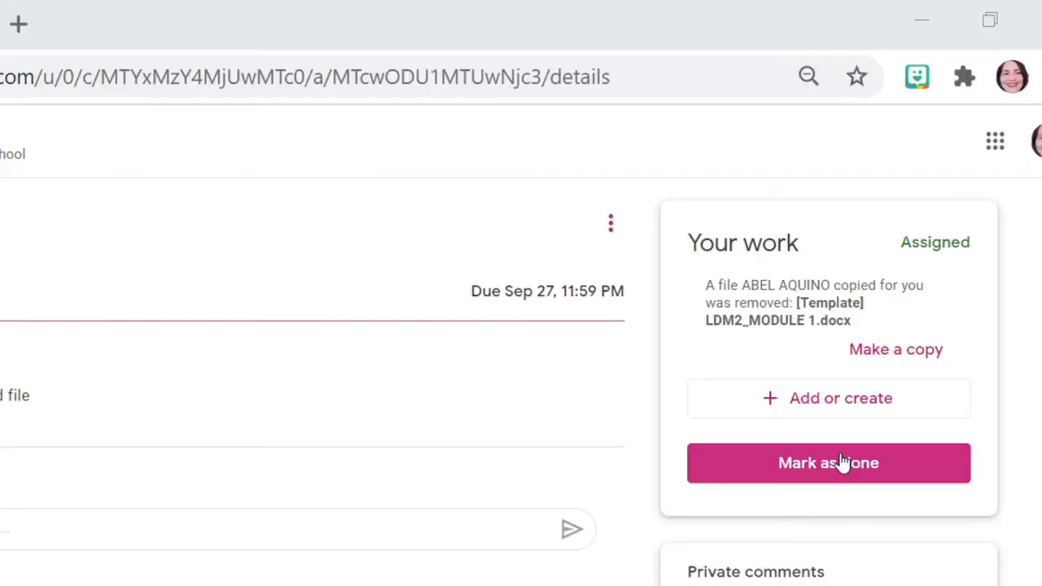
{"action": "left_click", "coordinate": [804, 401]}
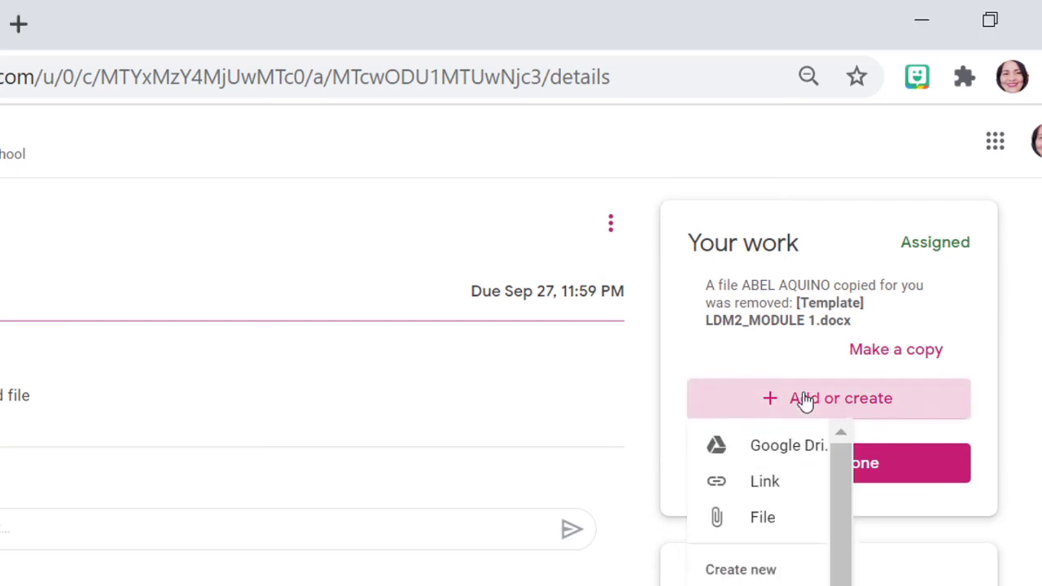
{"action": "left_click", "coordinate": [759, 520]}
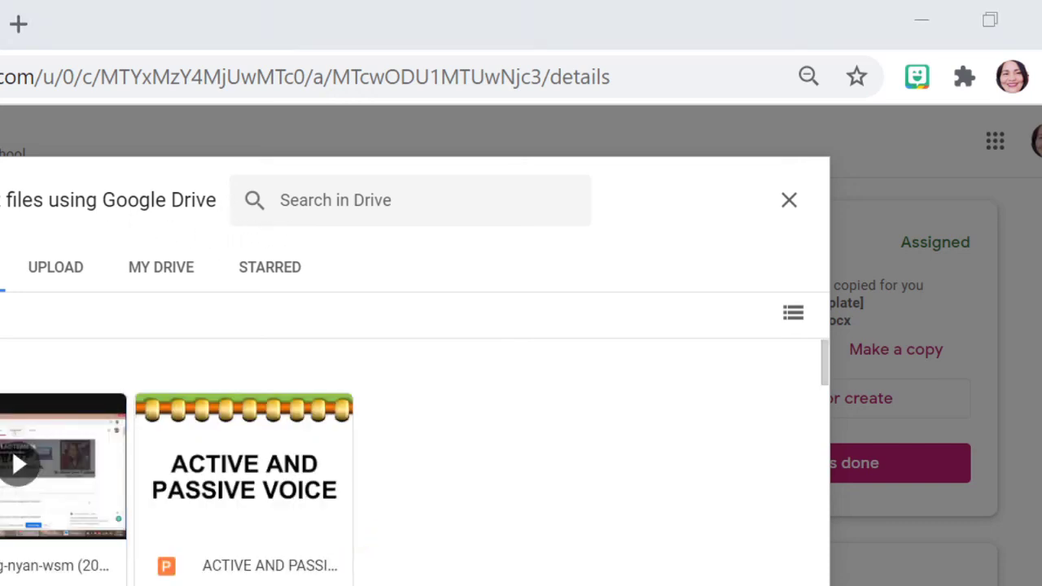
Upload the newer Module 1 Word file (9/24/2020) from Desktop > LDM2 MODULES to Your work.
{"action": "left_click", "coordinate": [62, 275]}
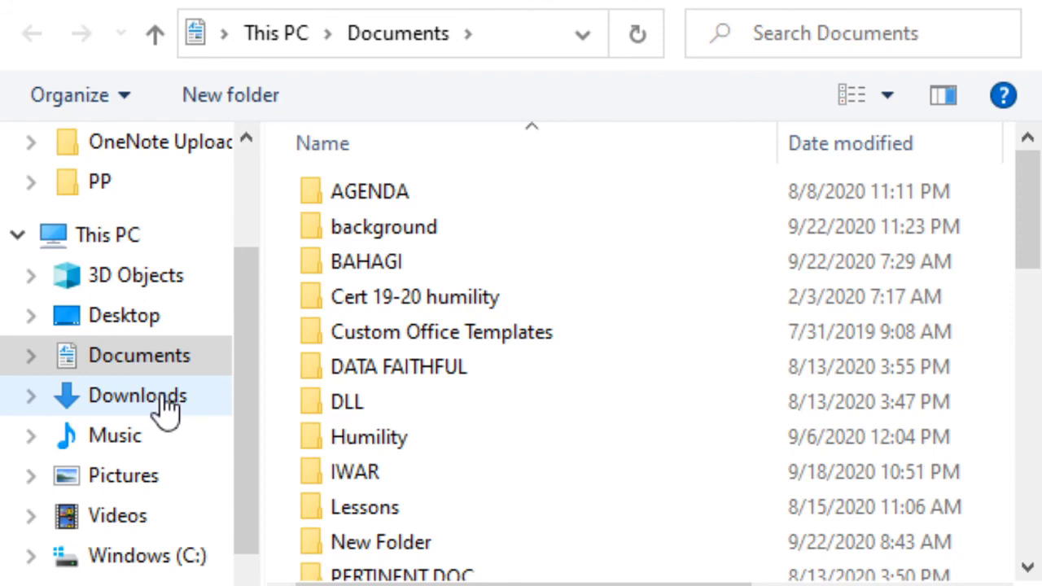
{"action": "left_click", "coordinate": [151, 326]}
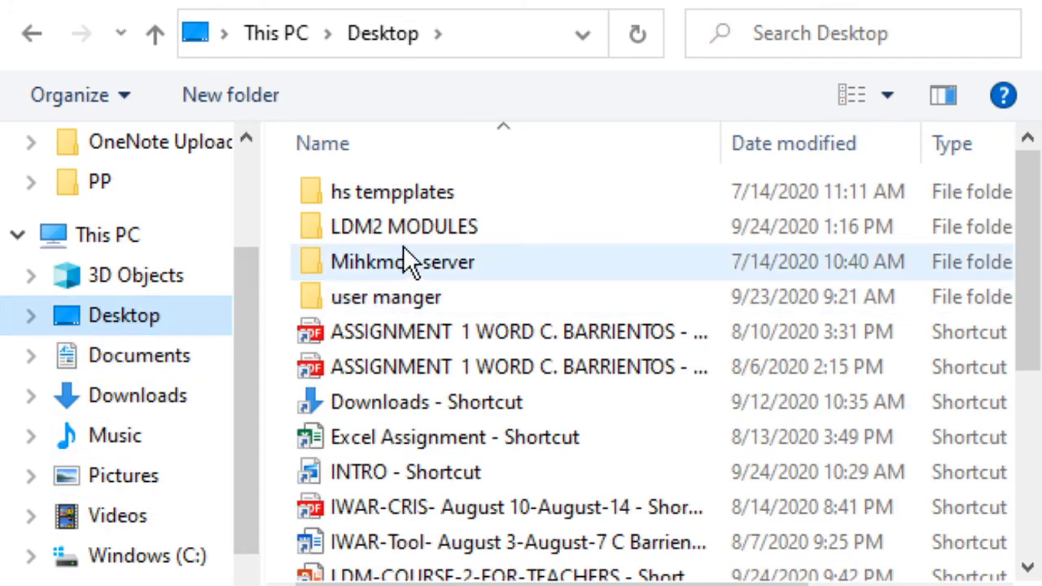
{"action": "left_click", "coordinate": [417, 223]}
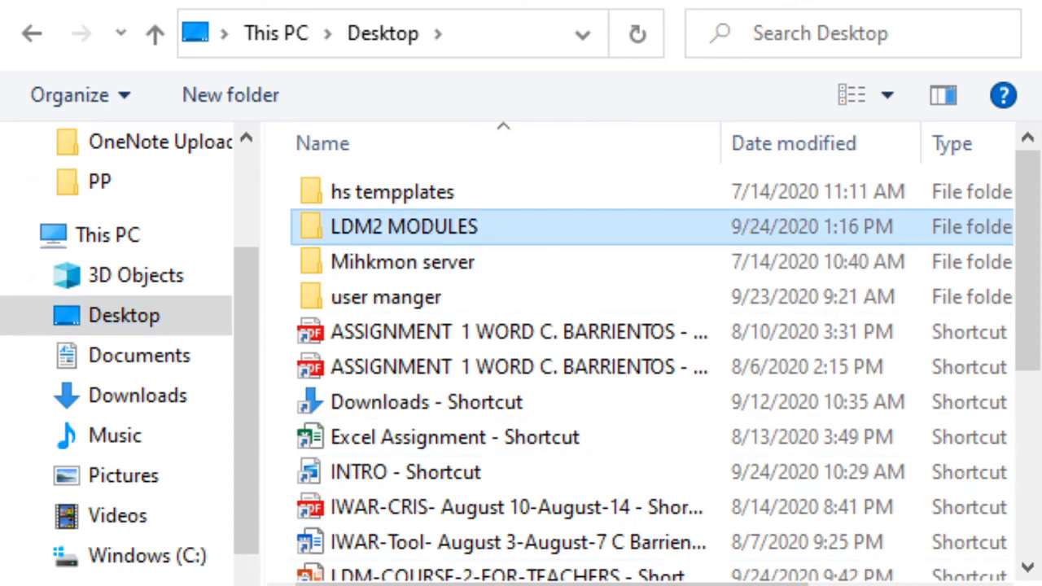
{"action": "key", "text": "Return"}
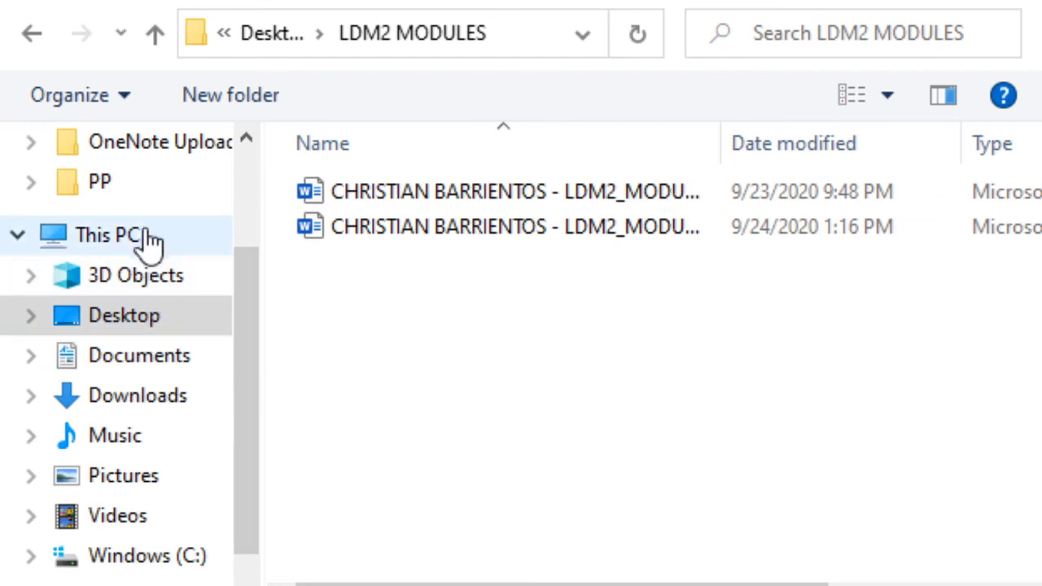
{"action": "left_click", "coordinate": [501, 228]}
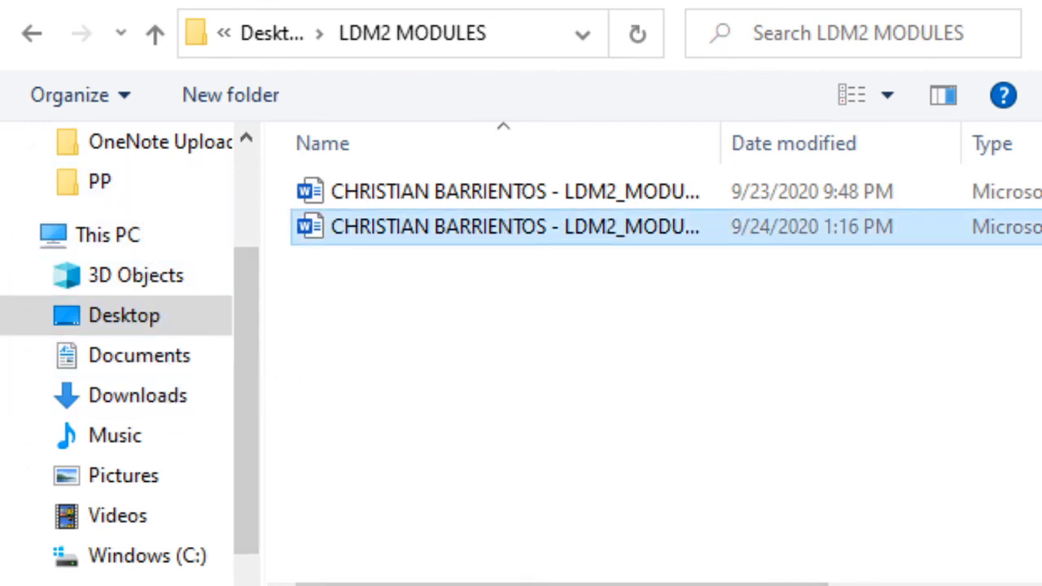
{"action": "key", "text": "Return"}
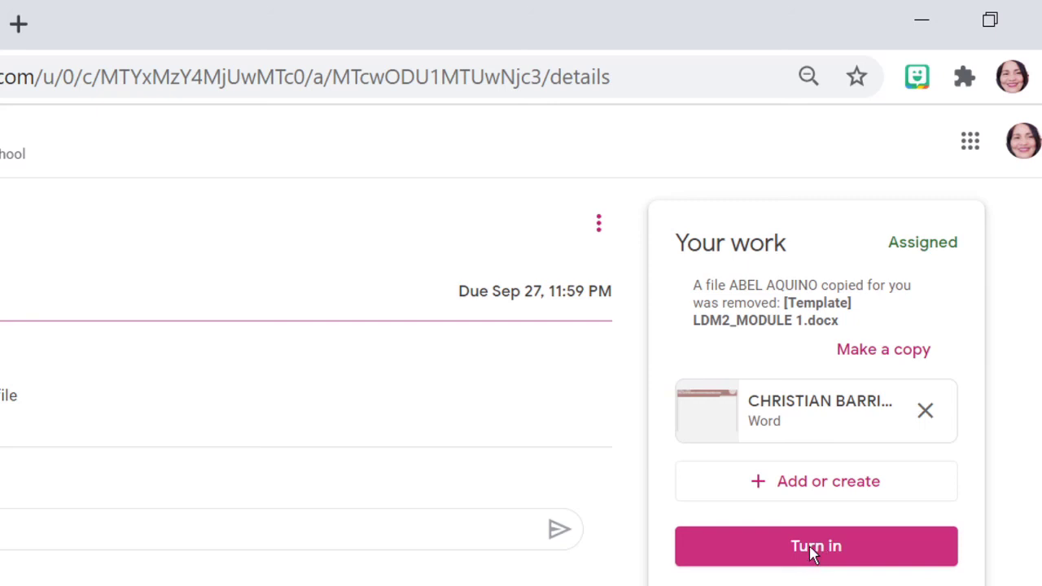
Turn in the Module 1 work with its attached Word file.
{"action": "left_click", "coordinate": [791, 553]}
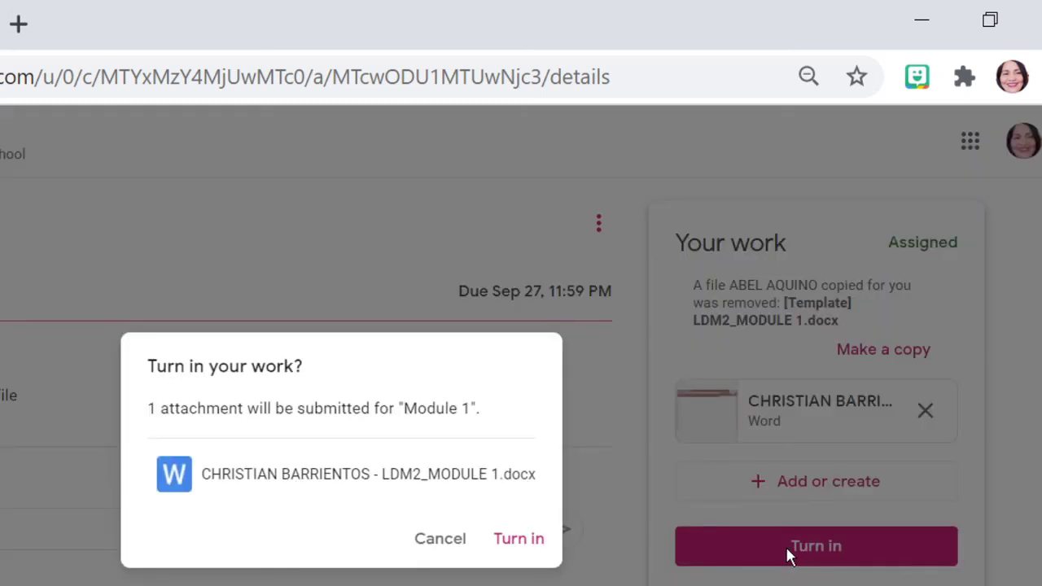